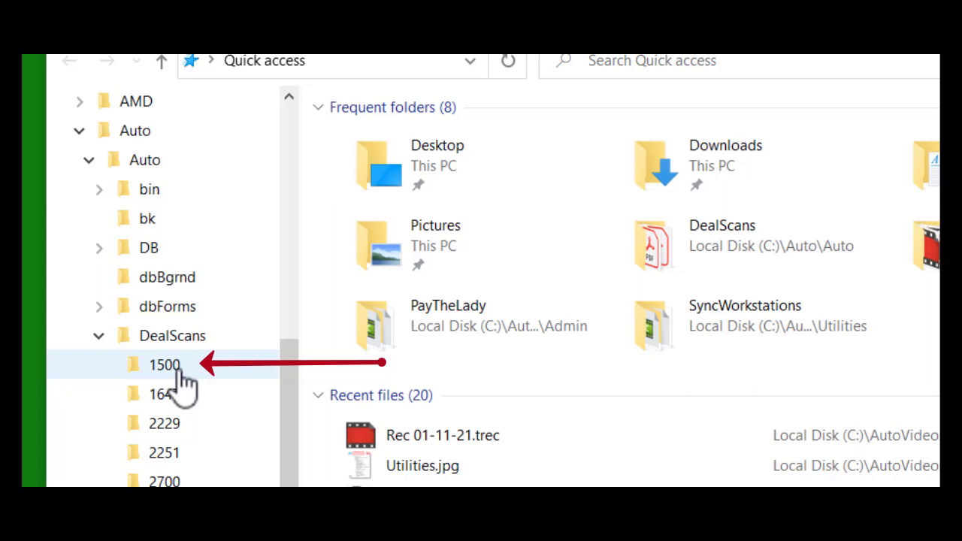
# Open the DealScans\1500 folder to list its four scanned deal PDFs
pyautogui.click(168, 368)
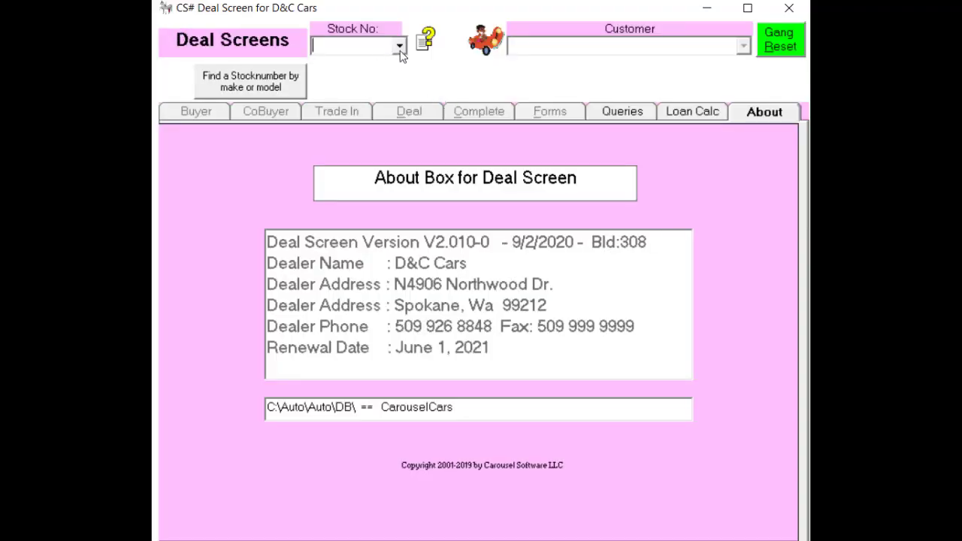
# Load stock number 1500, show its Forms list, and bring up its scanned PDFs folder
pyautogui.click(399, 46)
pyautogui.click(325, 82)
pyautogui.click(547, 113)
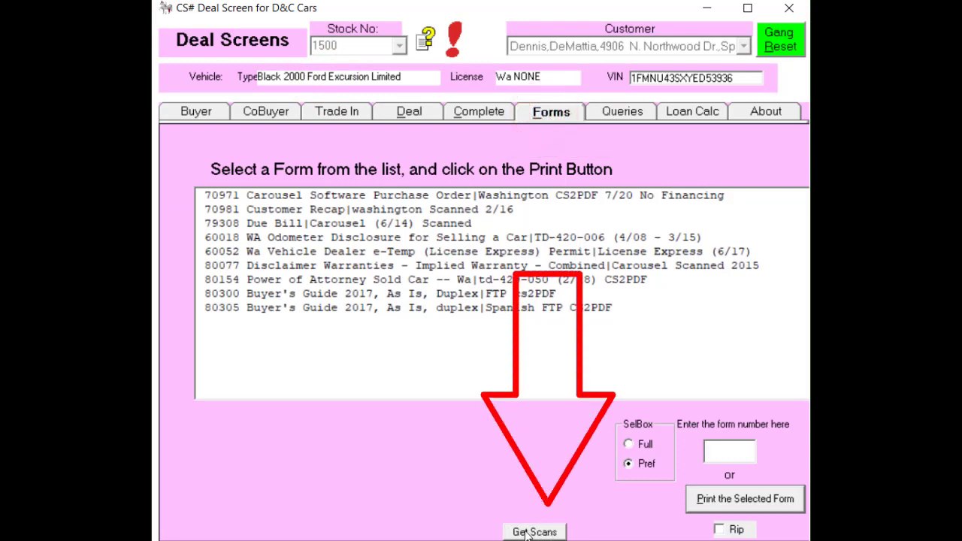
pyautogui.click(528, 532)
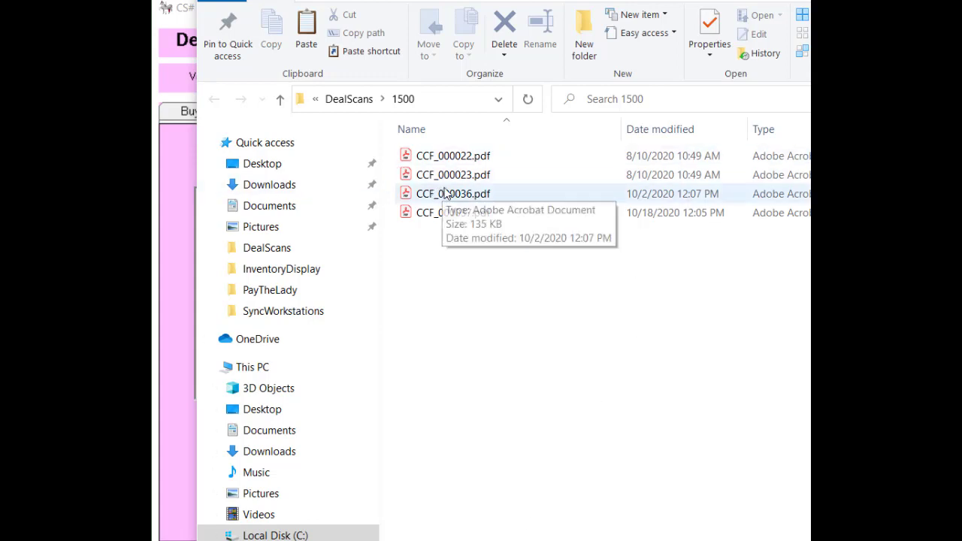
# Open CCF_000022.pdf in Acrobat Reader, then set 1500 as the target stock number
pyautogui.click(454, 160)
pyautogui.doubleClick(455, 159)
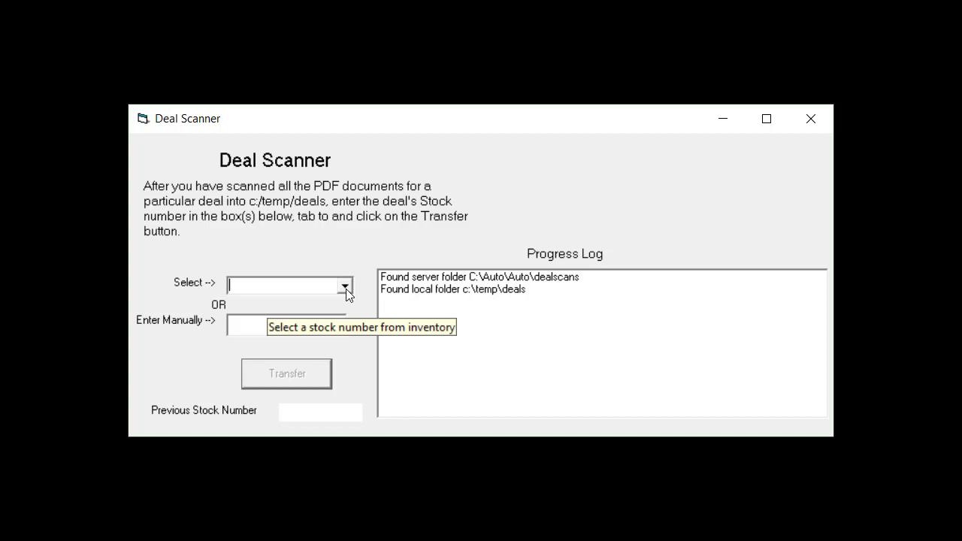
pyautogui.click(346, 289)
pyautogui.click(286, 297)
# Transfer the scans into stock 1500, close the Deal Scanner, and reload deal 1500
pyautogui.click(268, 380)
pyautogui.click(811, 121)
pyautogui.click(395, 9)
pyautogui.click(342, 45)
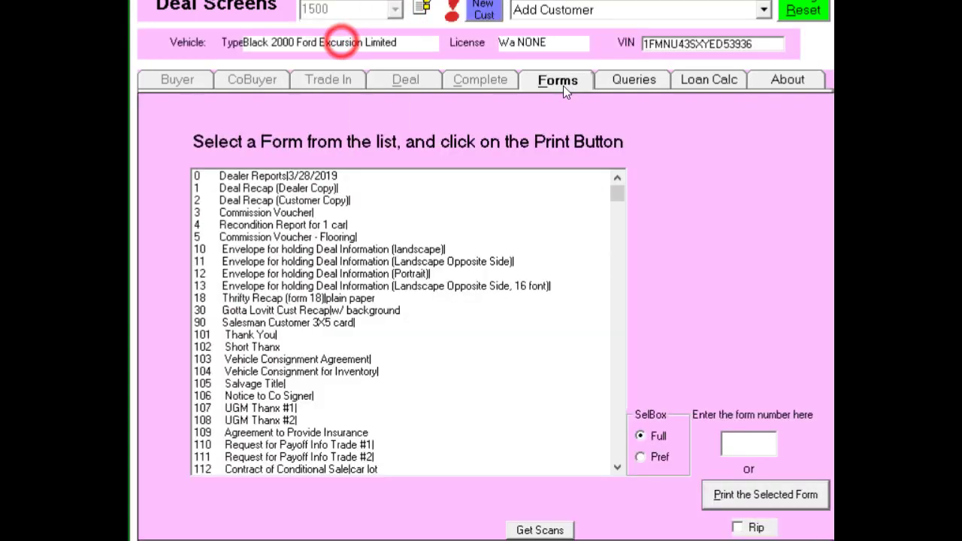